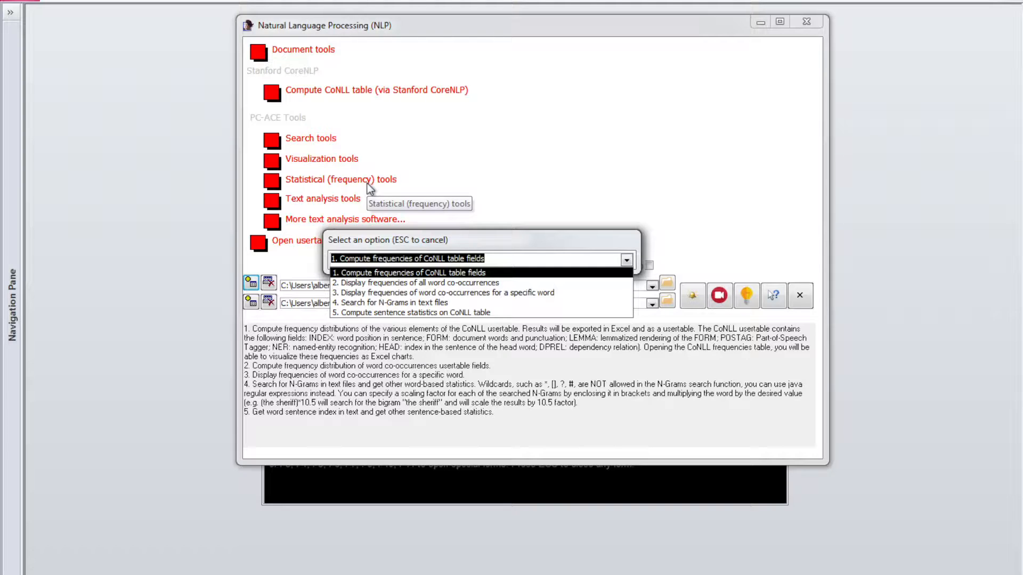
Compute the frequencies of the CoNLL table fields, shortening the usertable name to "Bainbridge Search Light_10-02-1903_1_1"
click(413, 272)
click(414, 274)
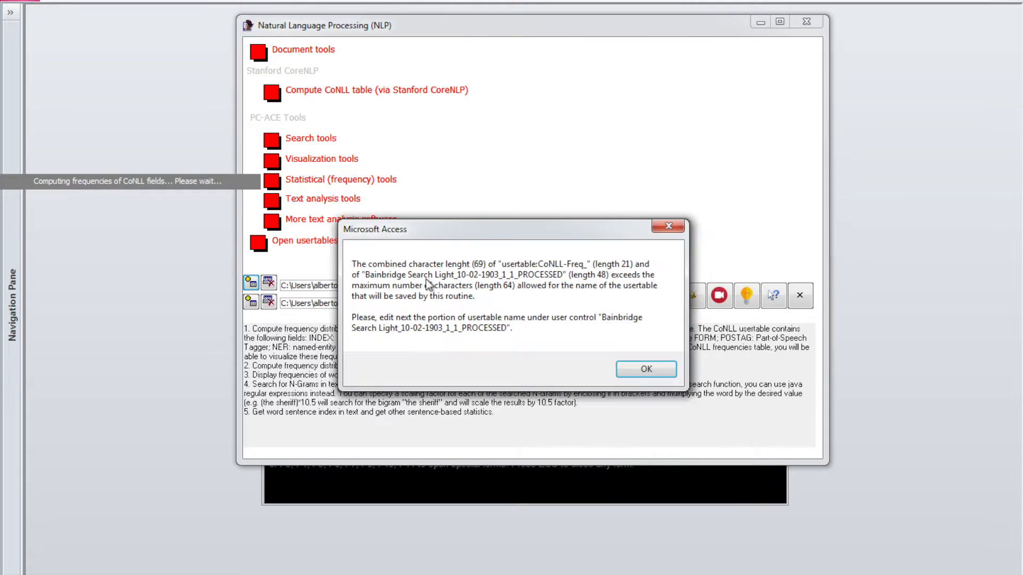
click(643, 367)
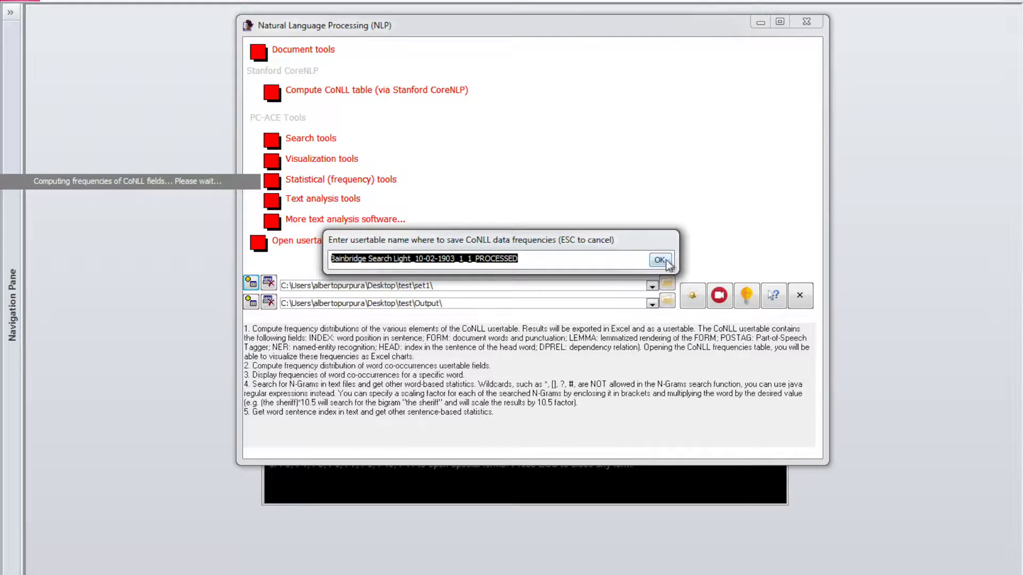
click(607, 260)
key(BackSpace)
key(BackSpace)
key(BackSpace)
key(BackSpace)
key(BackSpace)
key(BackSpace)
key(BackSpace)
key(BackSpace)
key(BackSpace)
key(BackSpace)
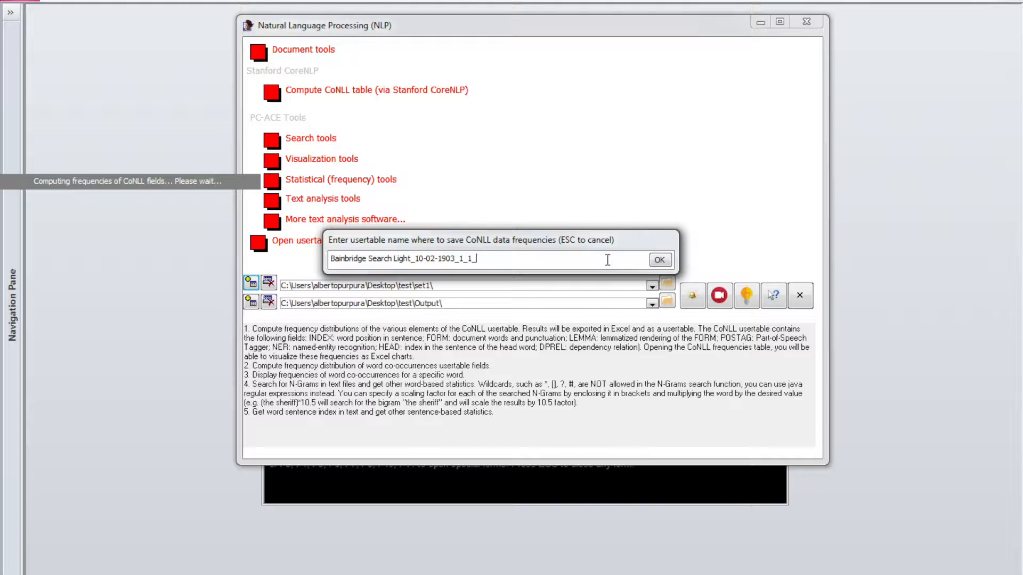
key(Return)
key(Return)
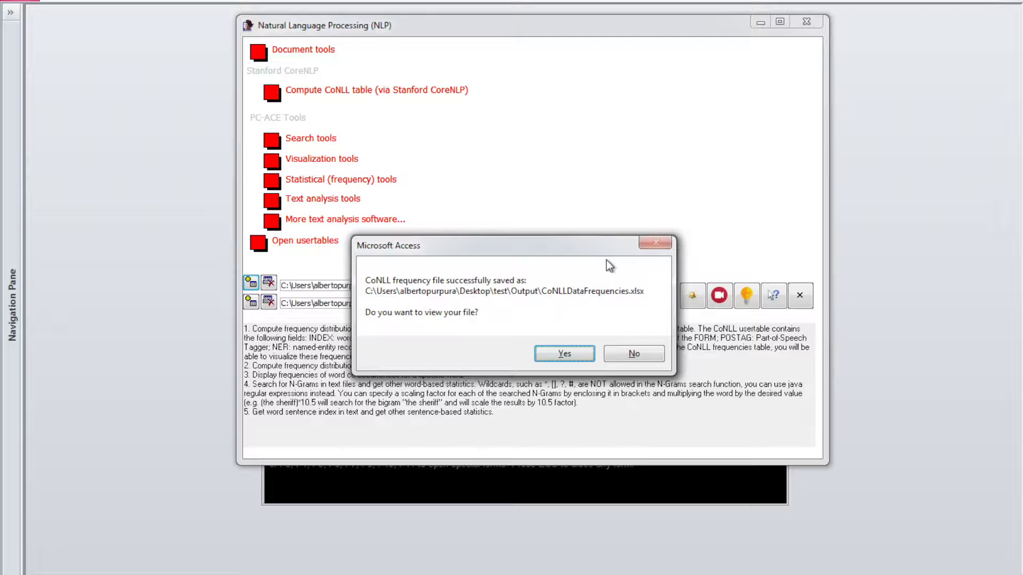
View and close the exported CoNLLDataFrequencies.xlsx workbook, and complete its import as a usertable
key(Return)
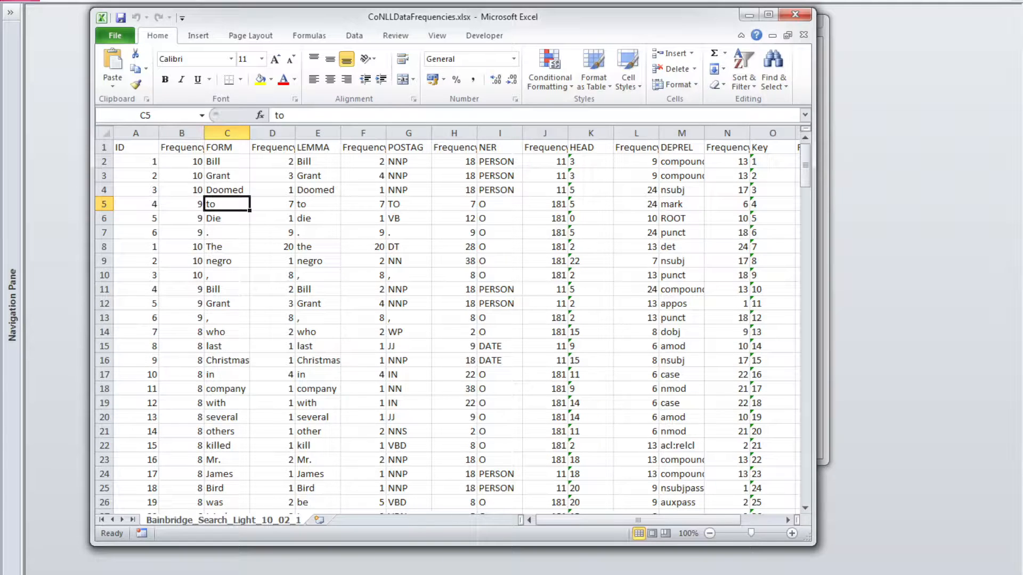
click(795, 14)
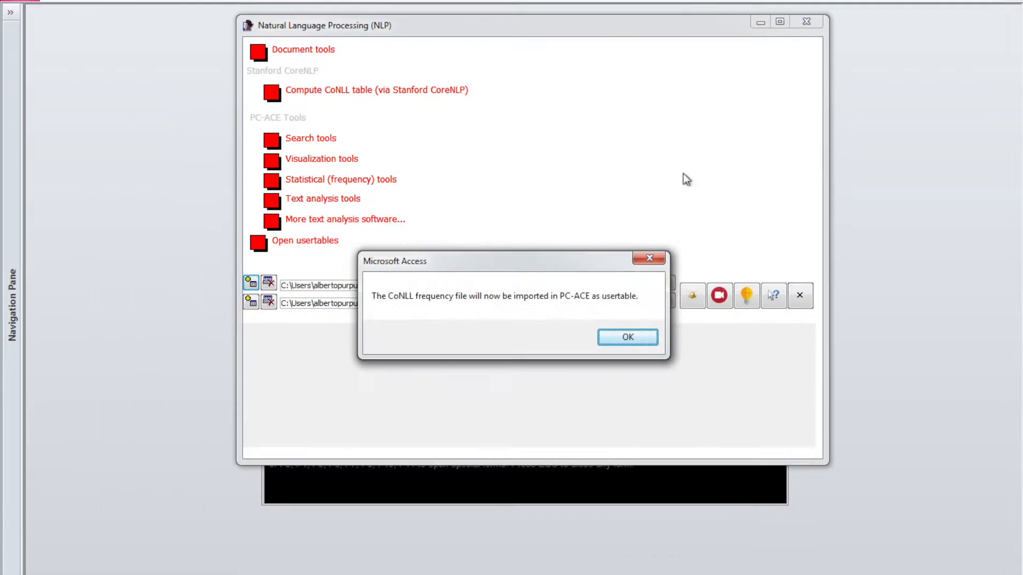
click(627, 337)
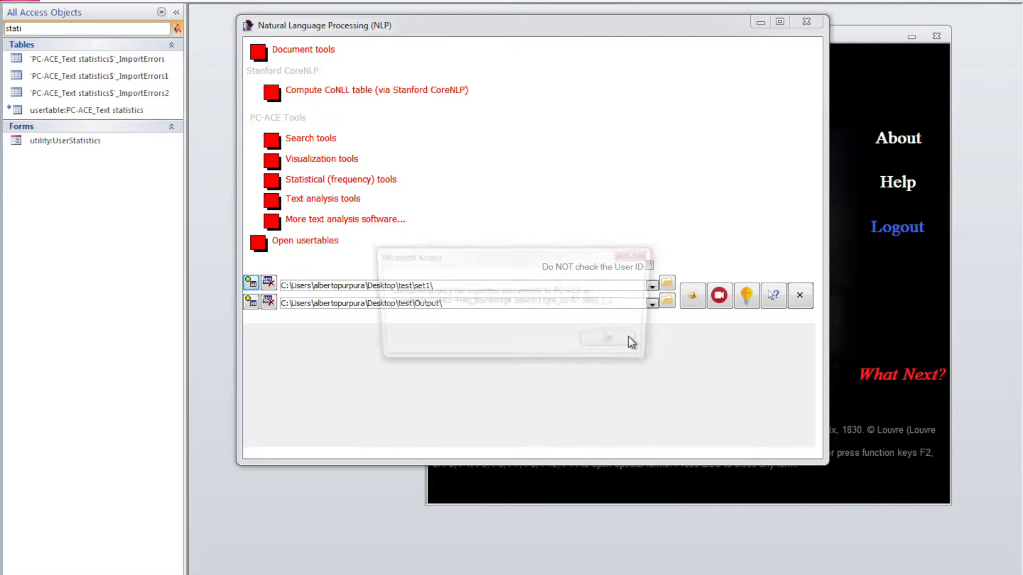
click(628, 339)
click(178, 11)
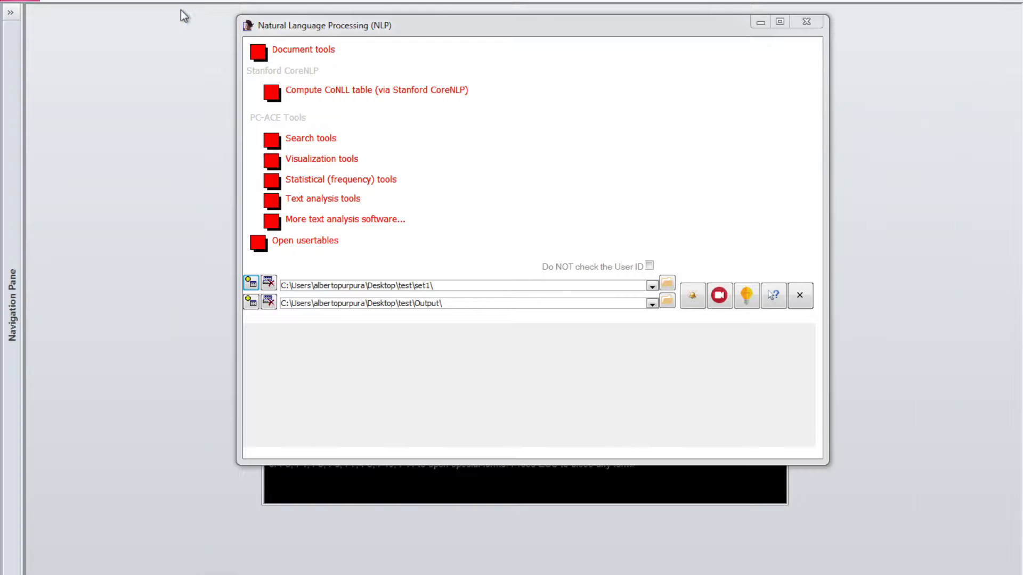
Open the CoNLL frequencies usertable for Bainbridge Search Light_10-02-1903_1_1, declining the help documents
click(319, 238)
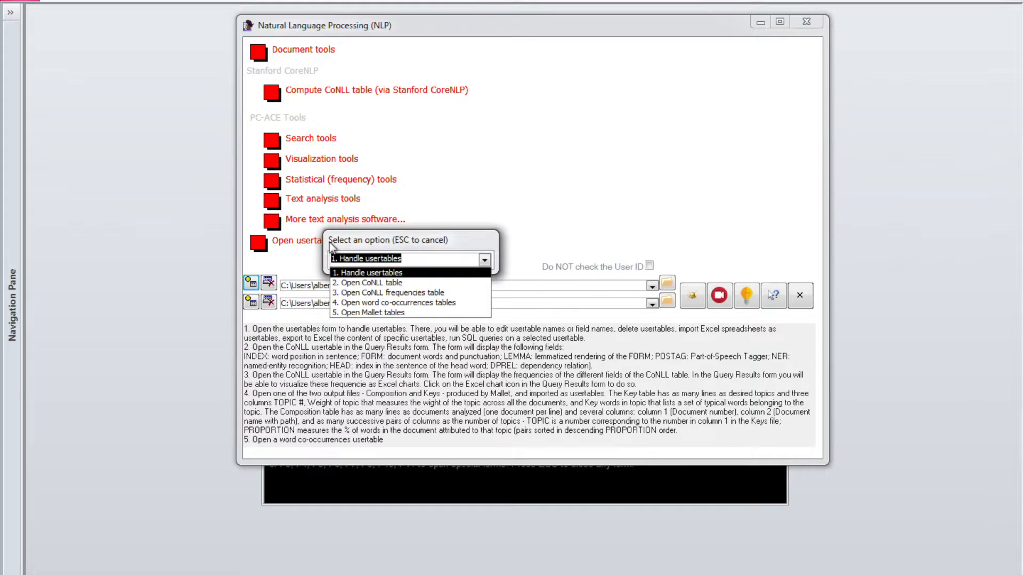
click(403, 293)
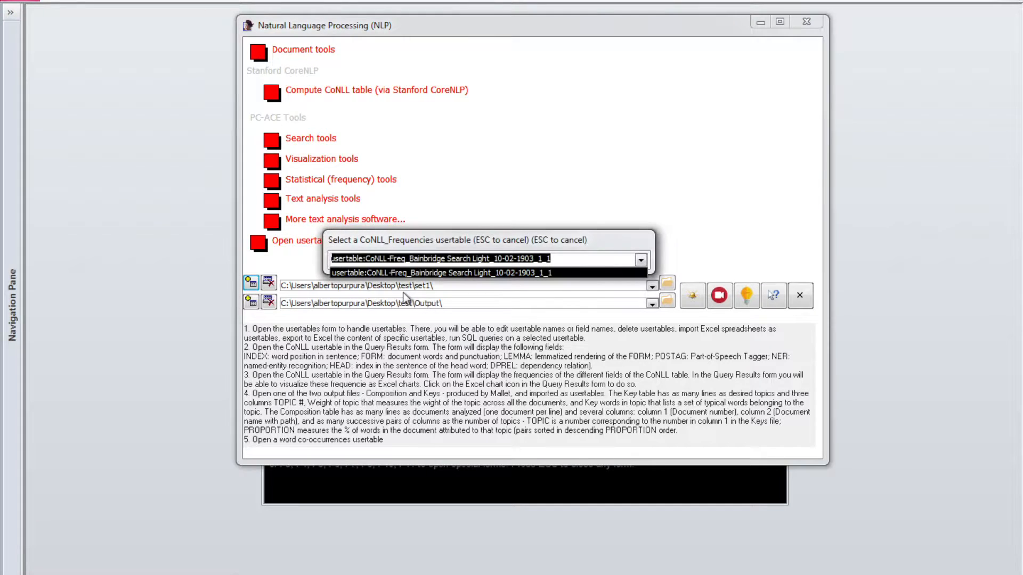
click(430, 273)
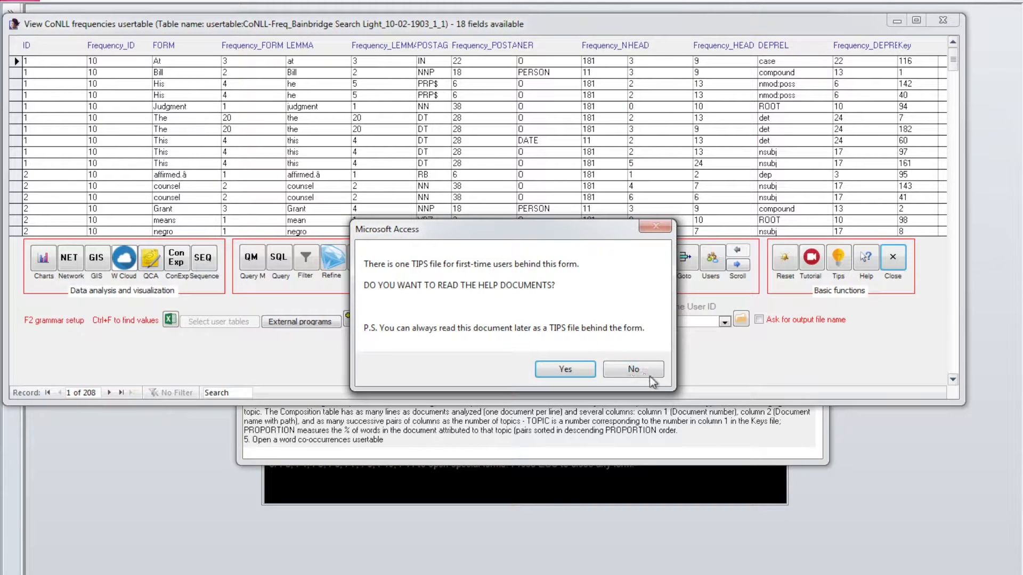
click(644, 369)
click(646, 359)
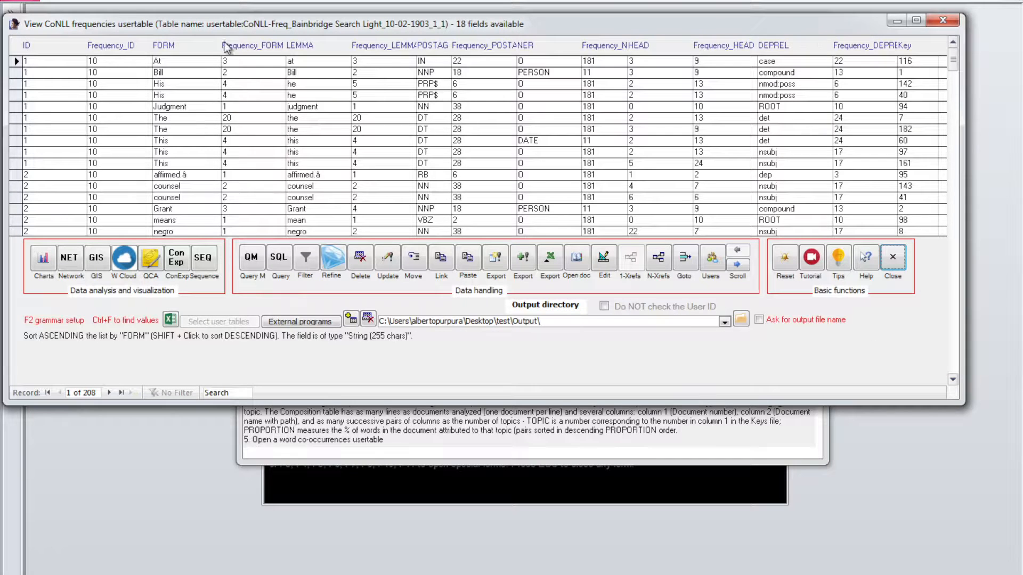
Examine the first record's FORM value and its frequency, and close the CoNLL frequencies table
click(258, 61)
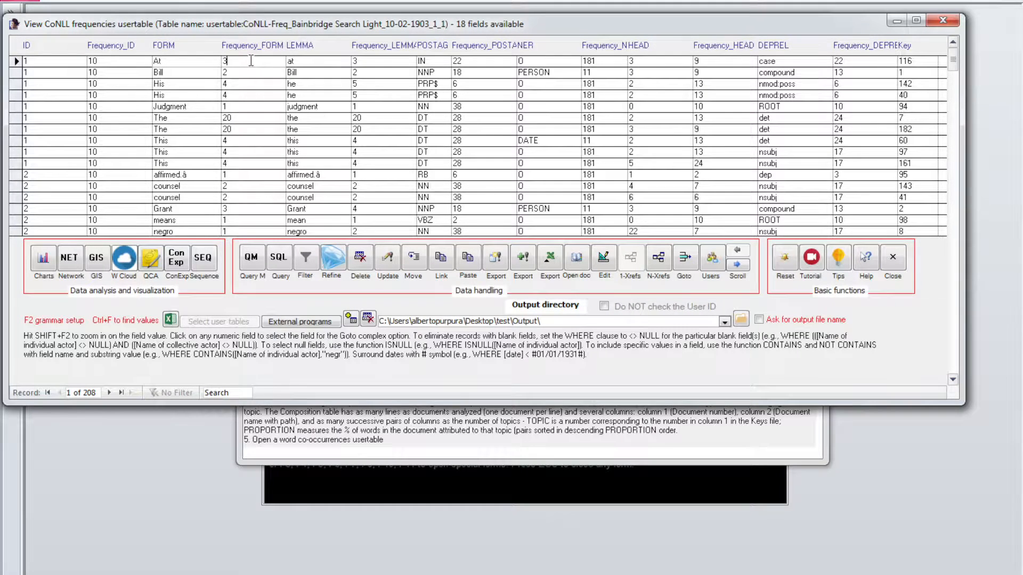
click(174, 61)
click(905, 261)
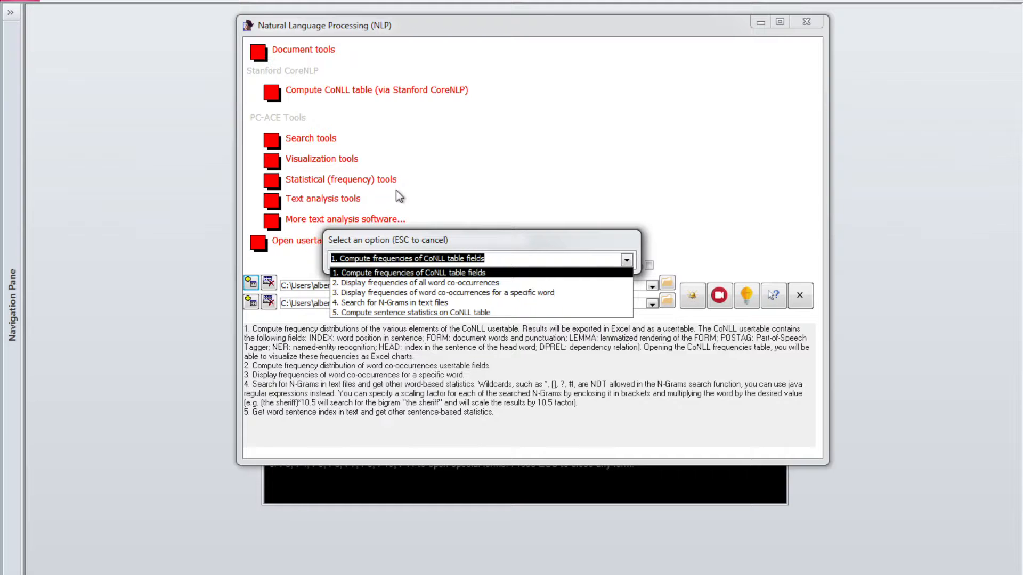
Display the frequencies of all word co-occurrences from the Quitman Free Press_09-07-1900_7_1 KWIC usertable, declining the help documents
click(429, 282)
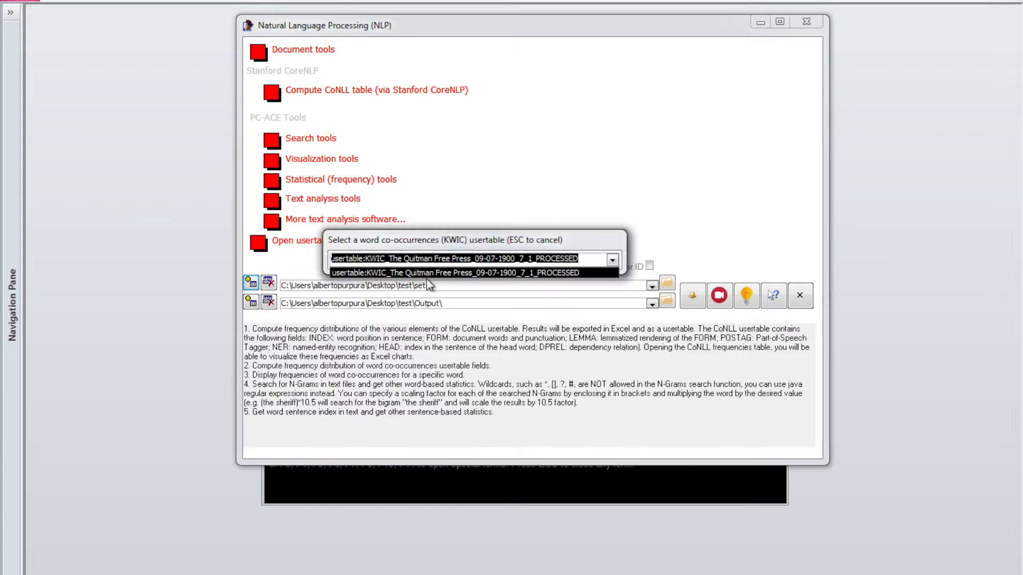
click(429, 272)
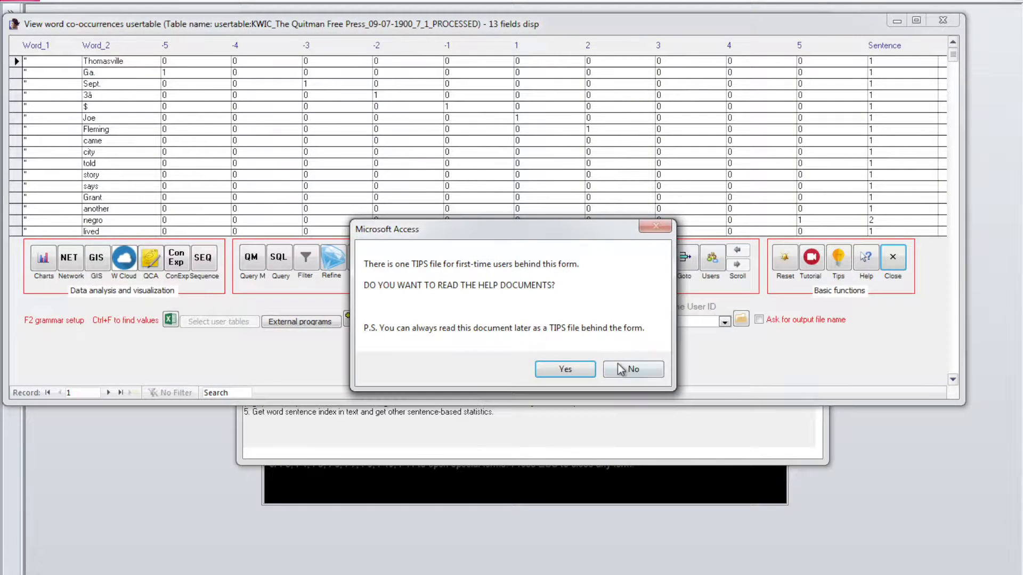
click(619, 369)
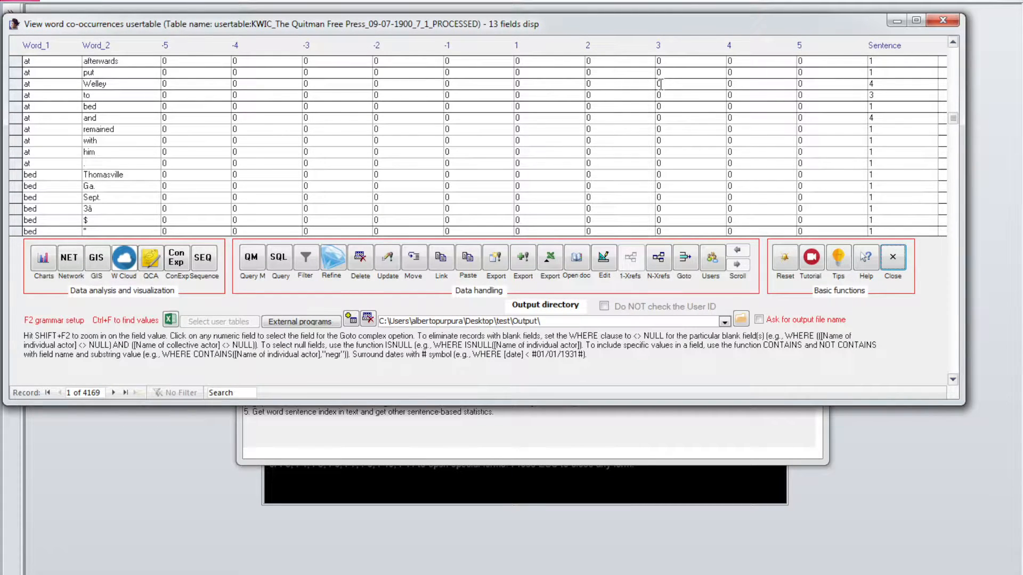
Examine the word pairs and their position columns across the co-occurrence records, and close the table
click(474, 62)
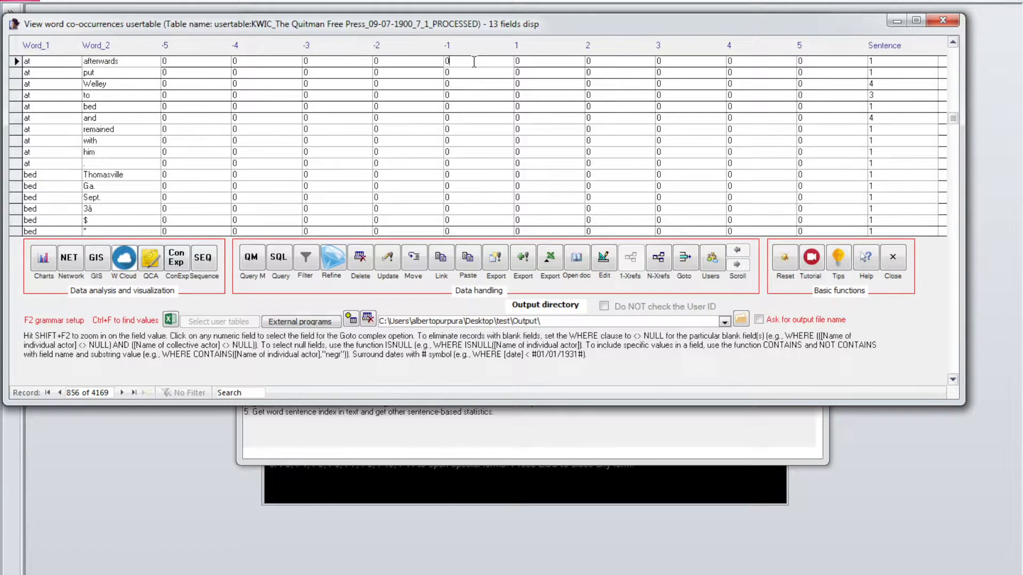
click(129, 63)
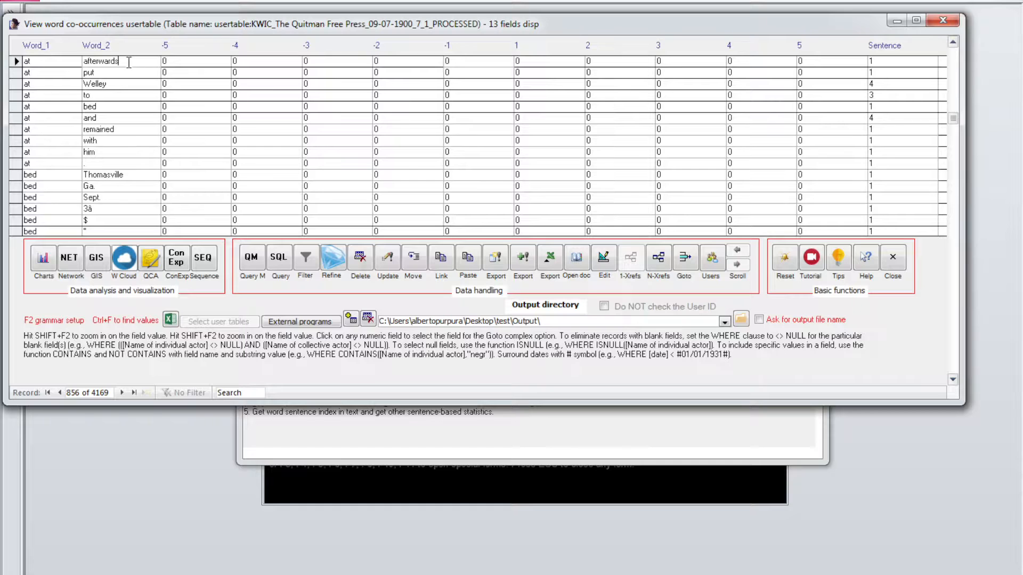
click(46, 61)
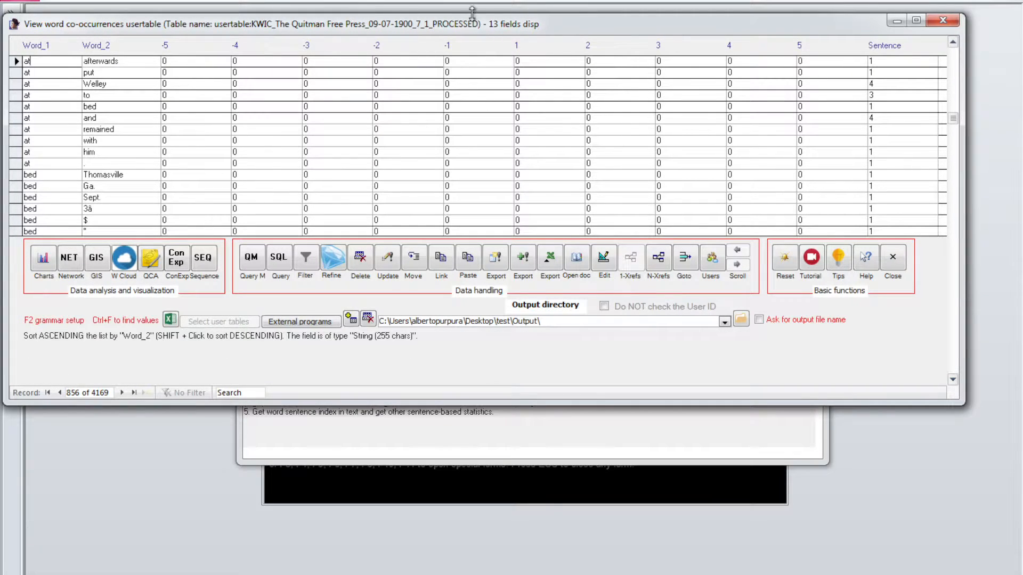
drag(953, 118, 954, 186)
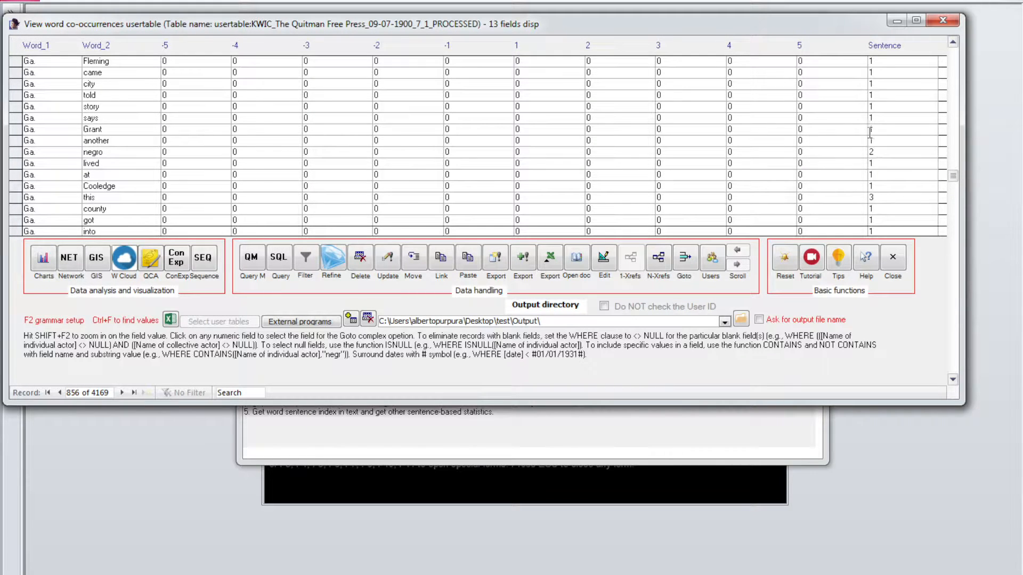
click(892, 257)
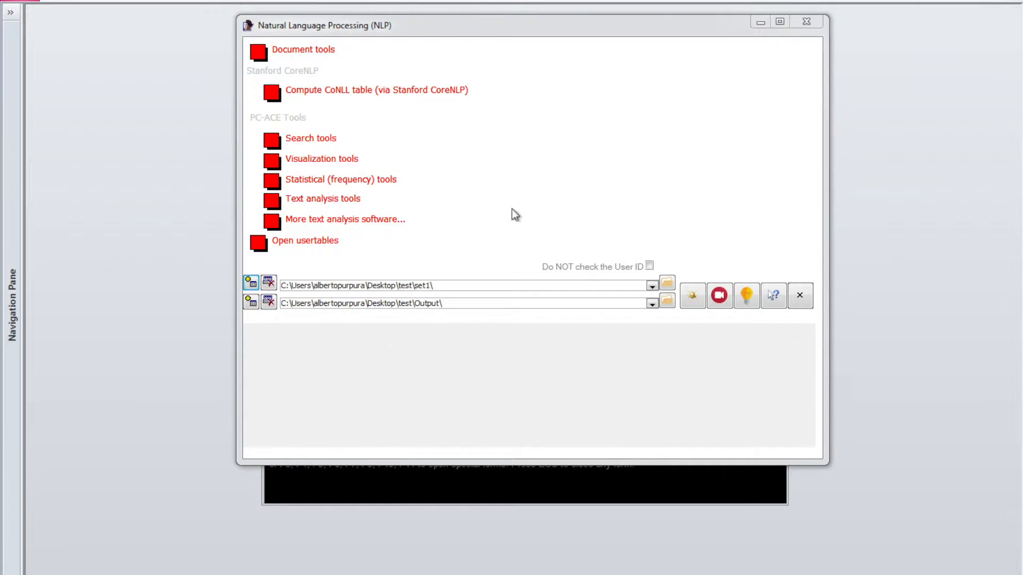
Start a co-occurrence frequency query for the specific word "negro" in the Quitman Free Press KWIC usertable
click(337, 180)
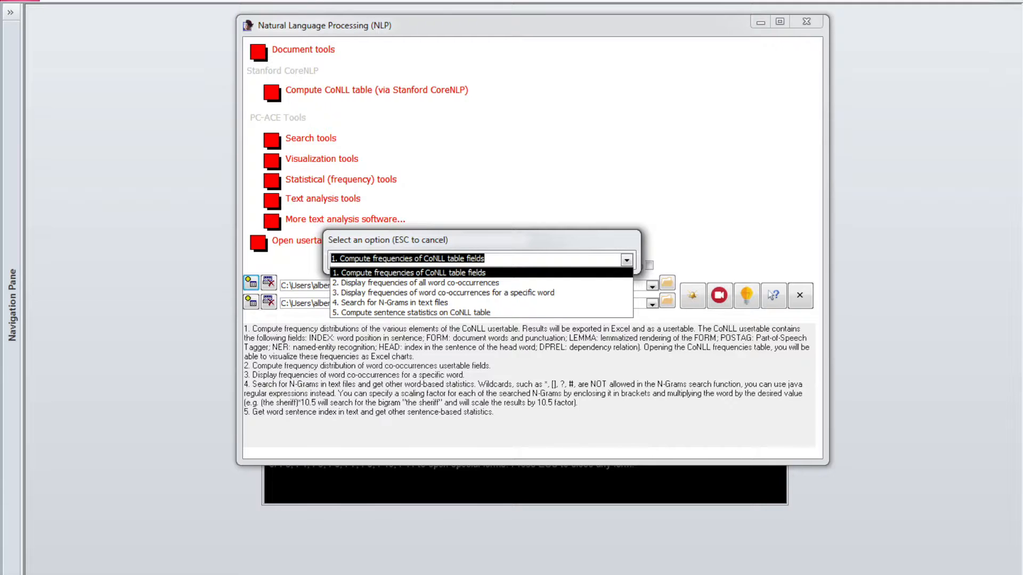
click(554, 294)
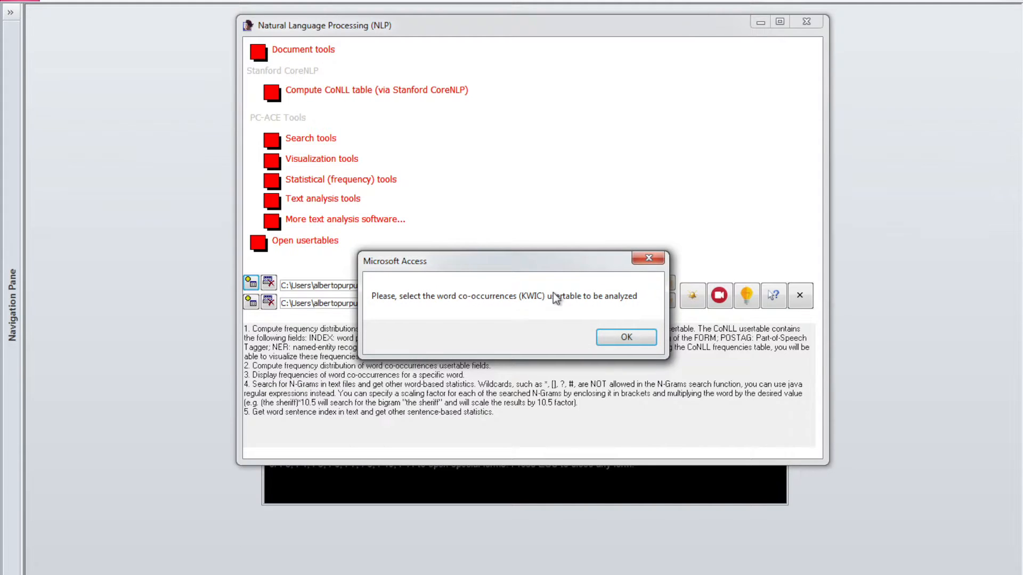
key(Return)
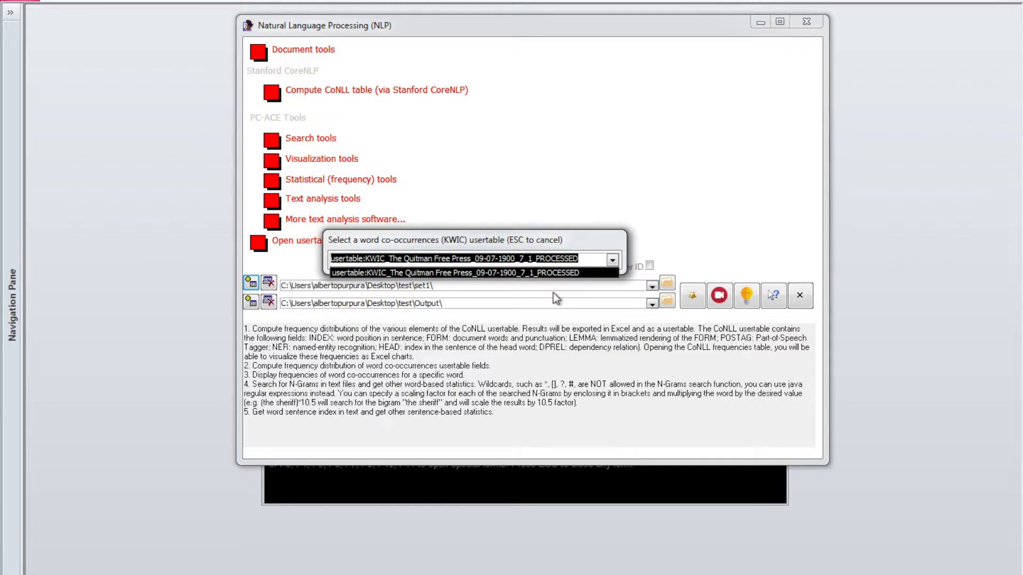
key(Return)
key(Return)
text(negro)
key(Return)
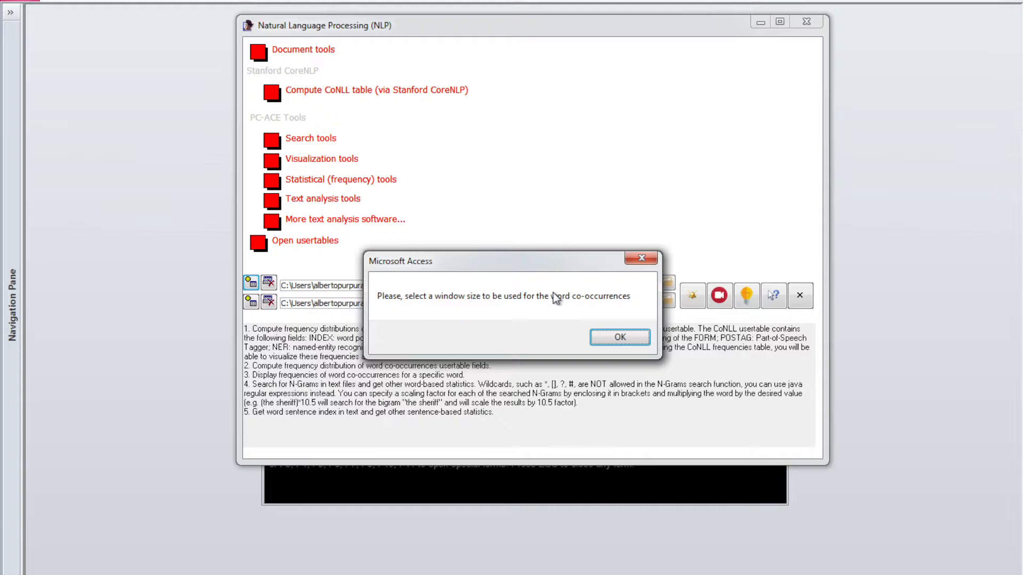
Run the word query with a window size of 3 and a radar chart, and review and close the results table
key(Return)
key(Up)
key(Up)
key(Return)
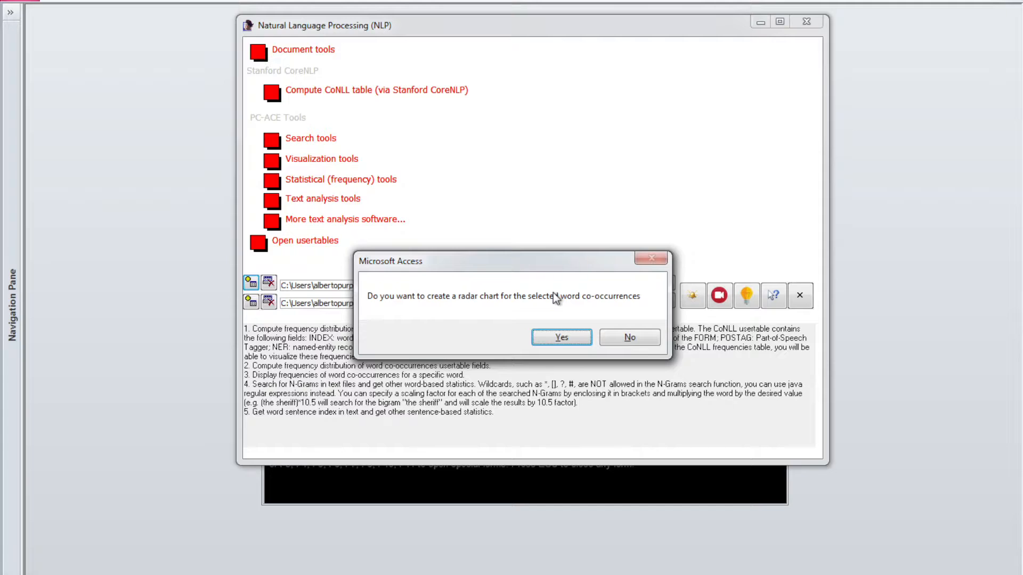
key(Return)
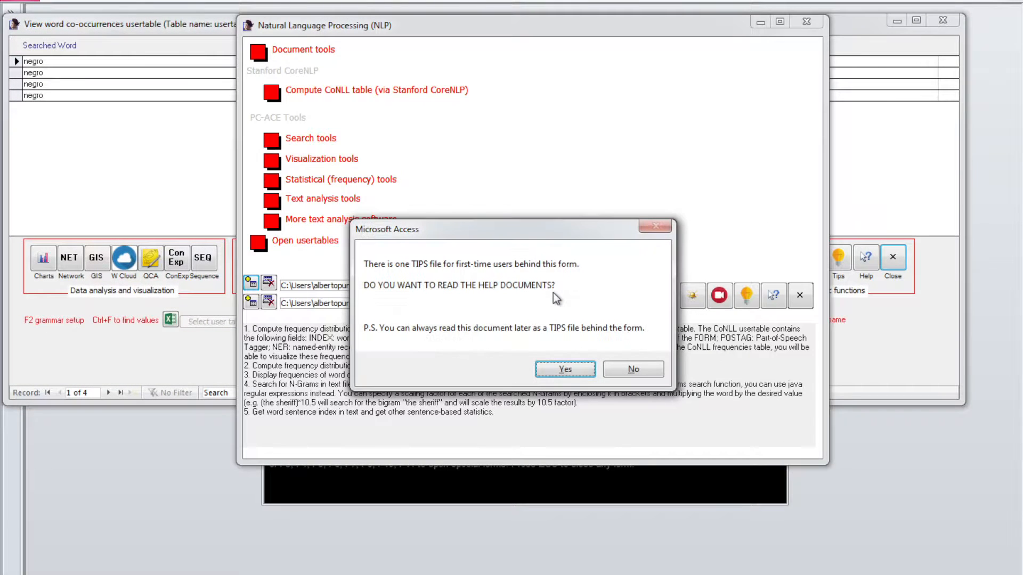
key(Return)
click(123, 149)
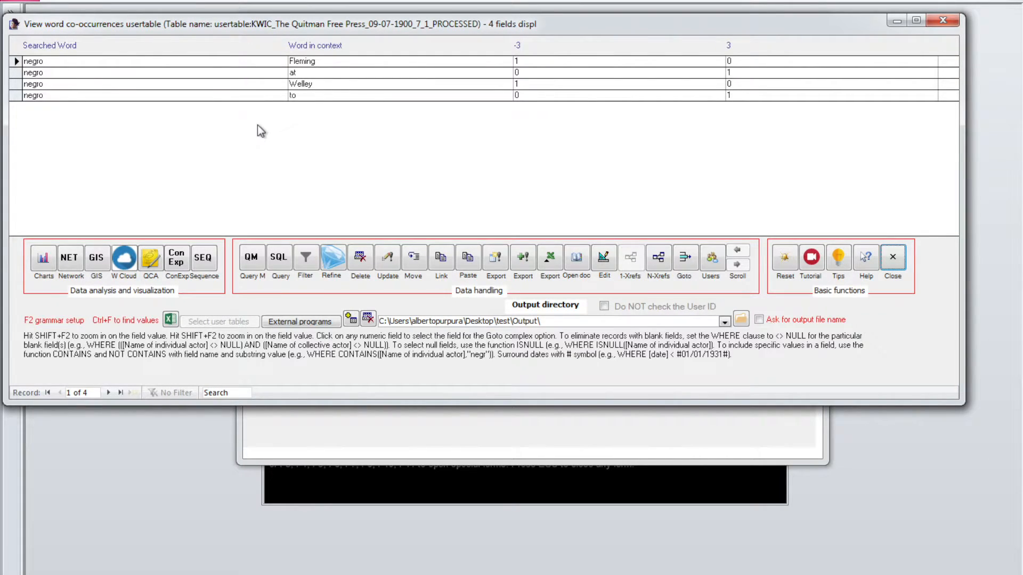
click(892, 256)
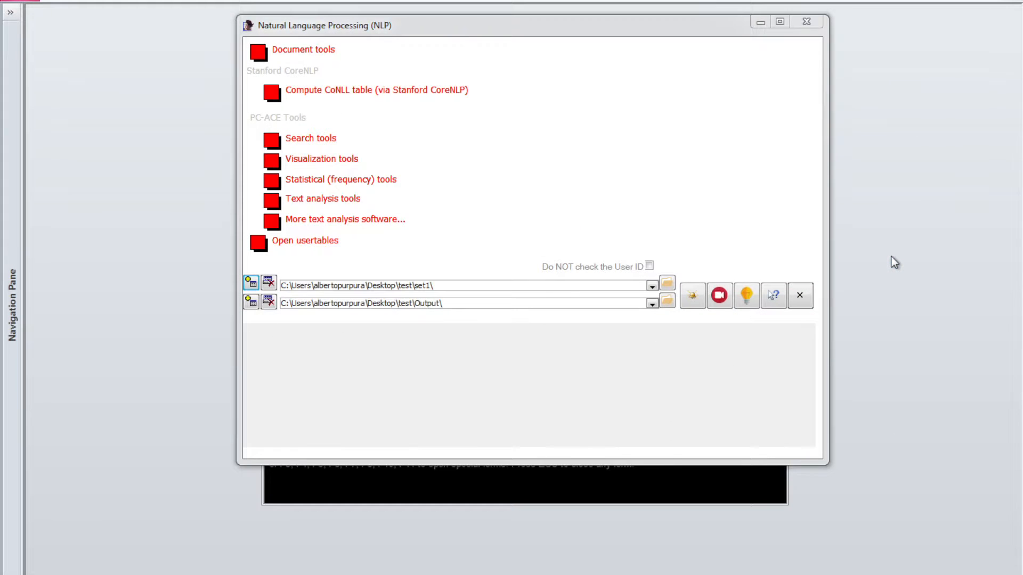
Start an N-Gram search in text files for the N-Grams "negro" and "man", leaving out a third N-Gram
click(379, 179)
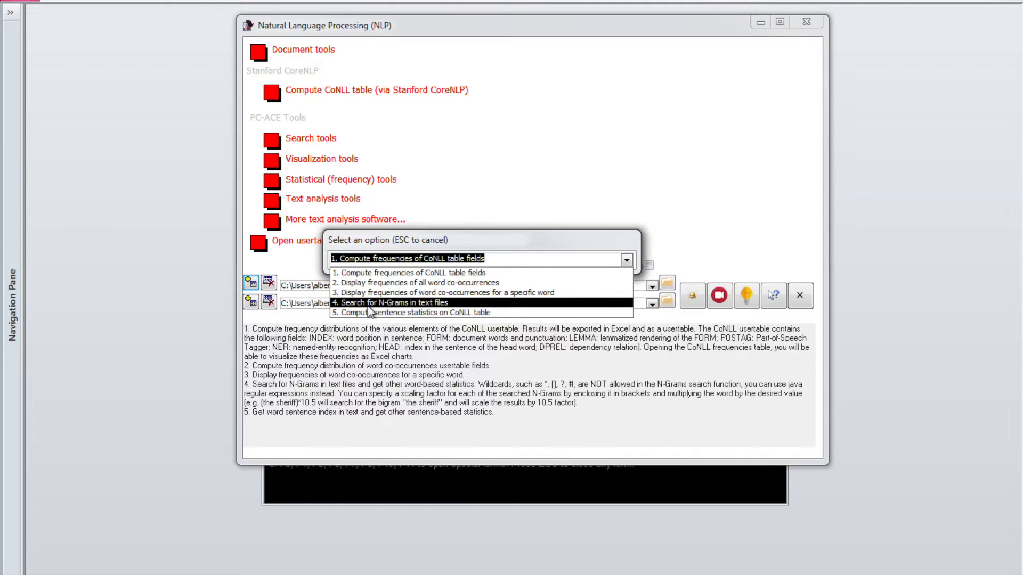
click(443, 302)
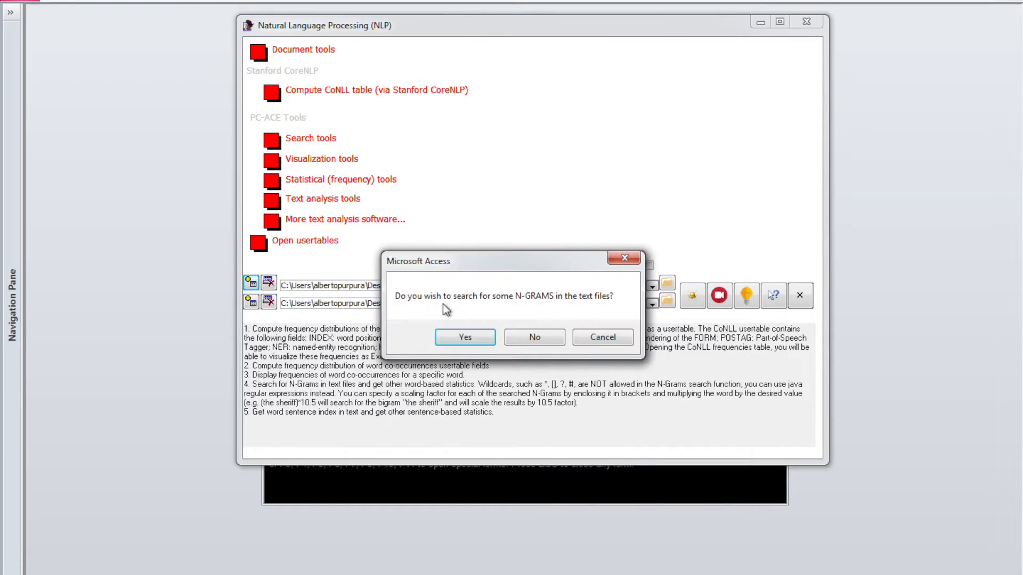
click(461, 338)
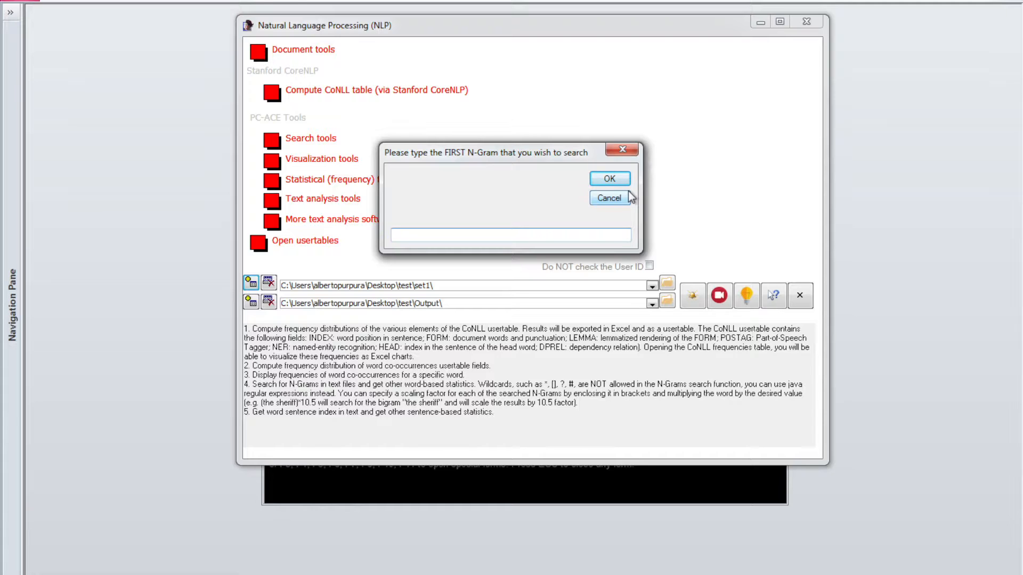
text(negro)
key(Return)
text(man)
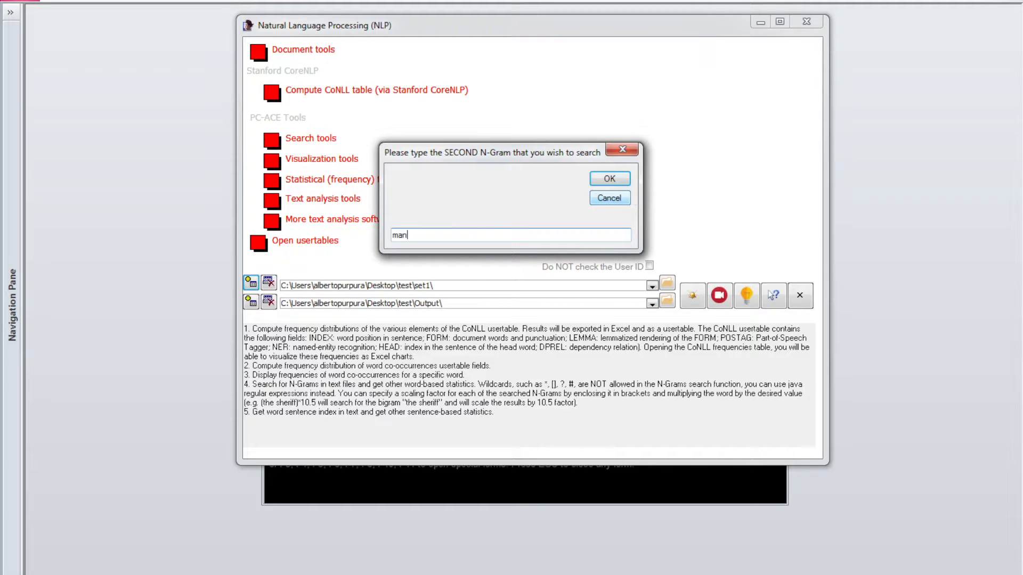
key(Return)
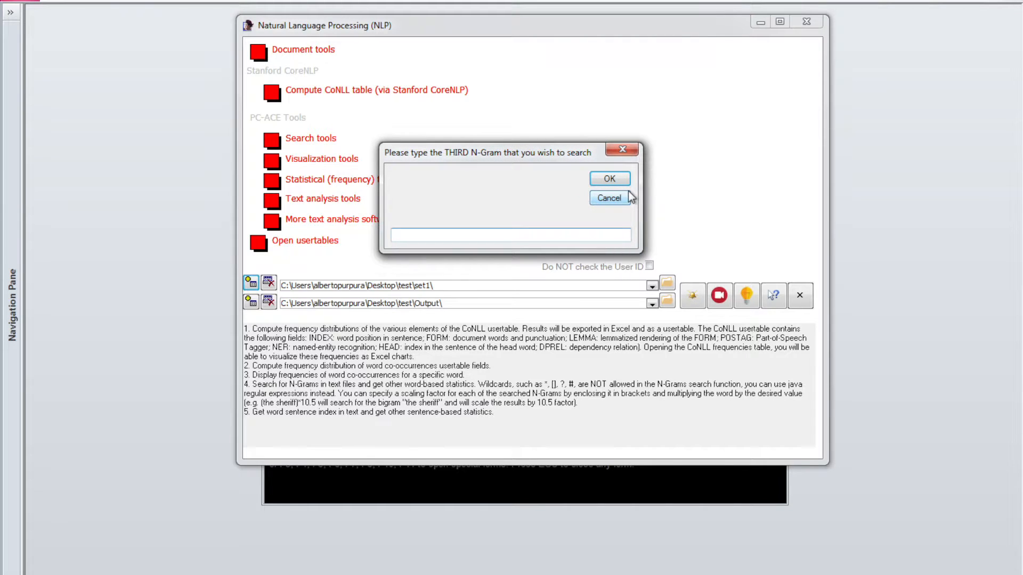
click(627, 194)
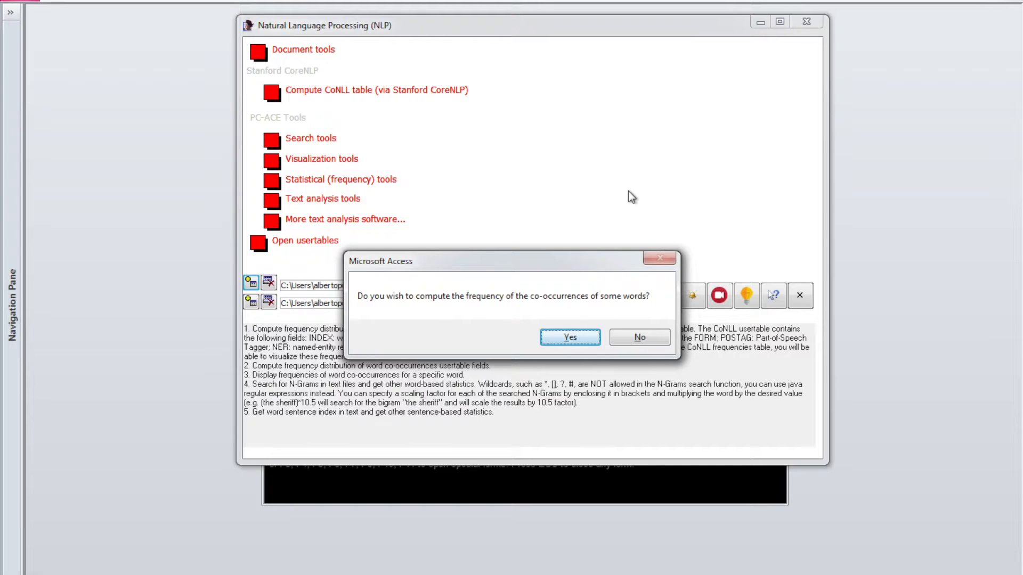
Configure a case-insensitive search without word co-occurrences over the set1 folder, using PC-ACE file naming and the default separator
click(641, 336)
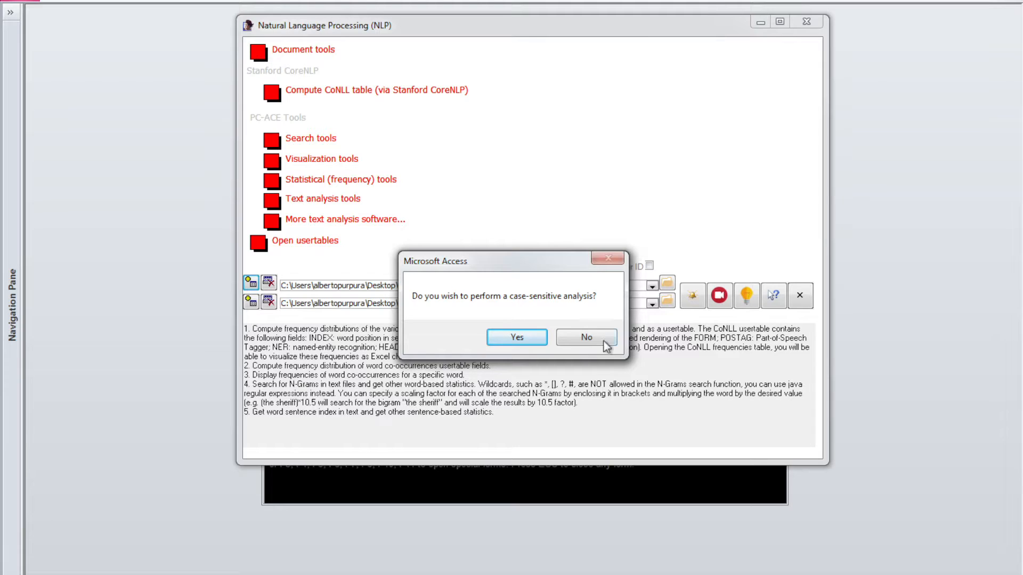
click(590, 340)
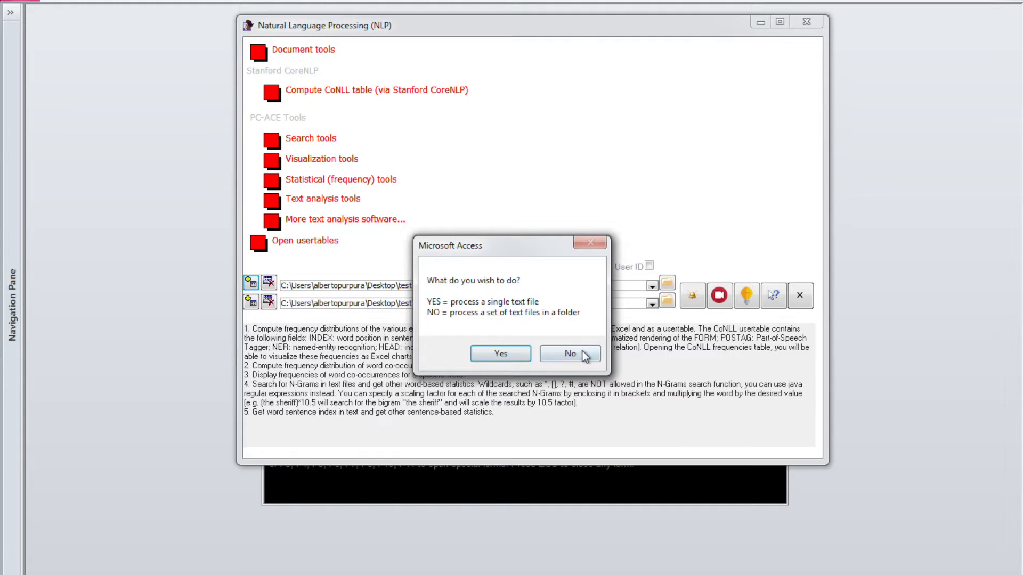
click(580, 353)
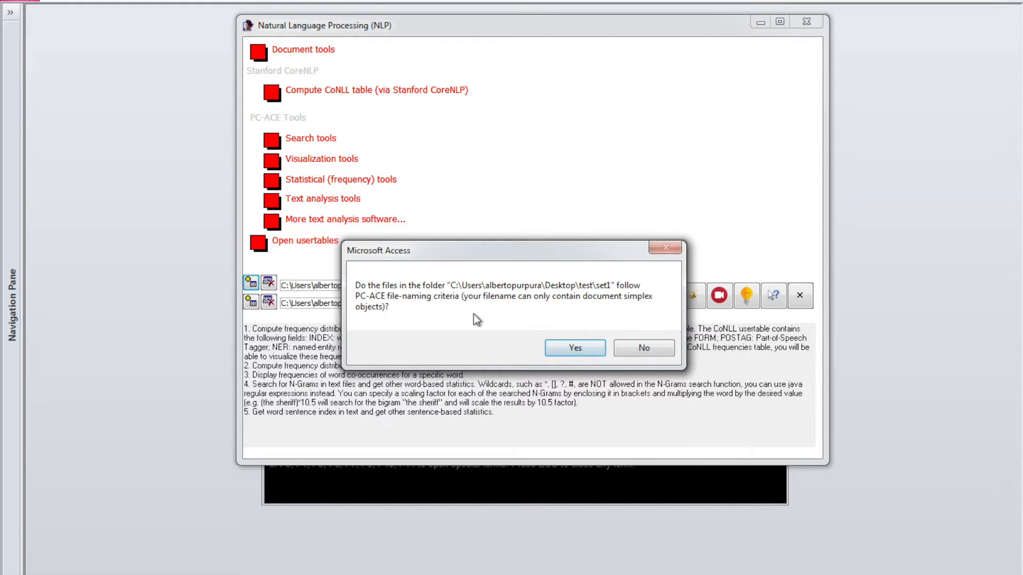
click(574, 349)
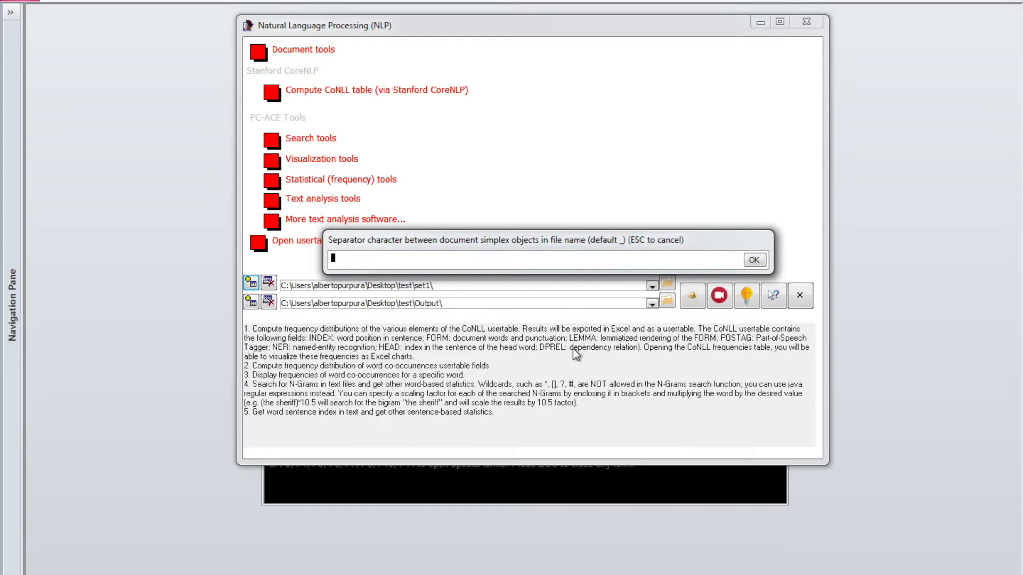
key(Return)
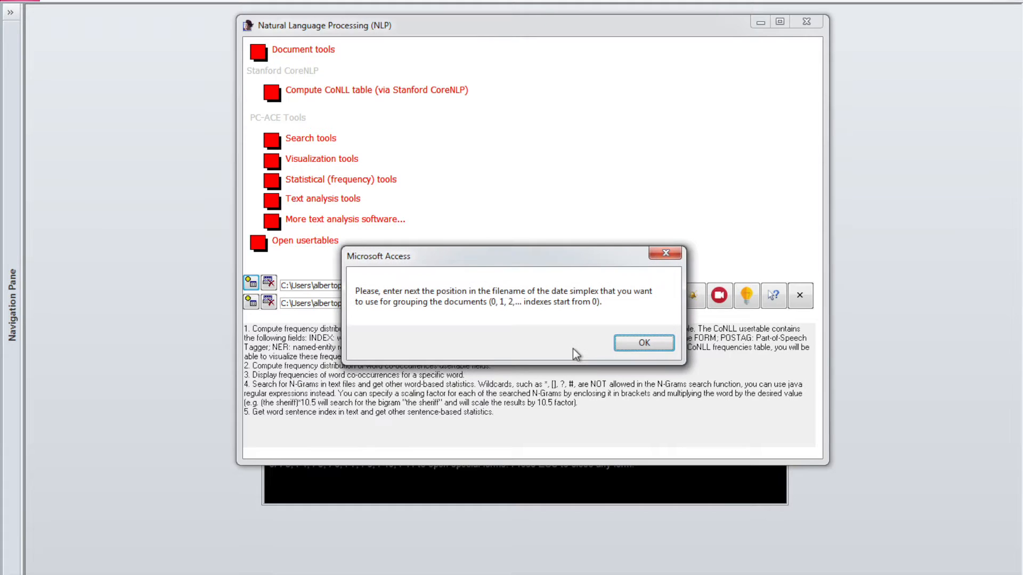
Set the date simplex position in the filename to 1 and the date format to MM-dd-yyyy
key(Return)
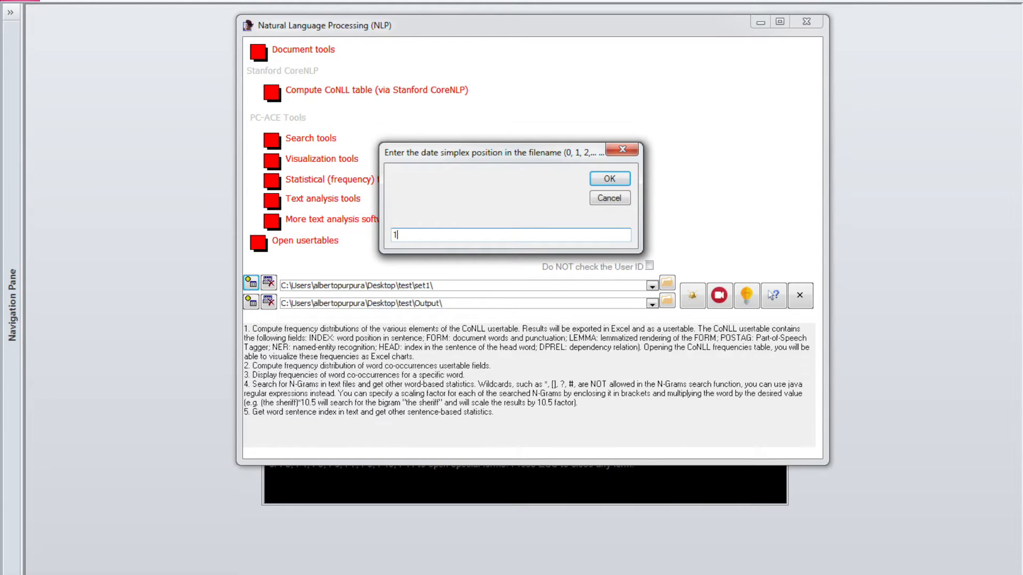
key(Return)
key(Down)
key(Down)
key(Down)
key(Down)
key(Down)
key(Down)
key(Down)
key(Down)
key(Down)
key(Down)
key(Down)
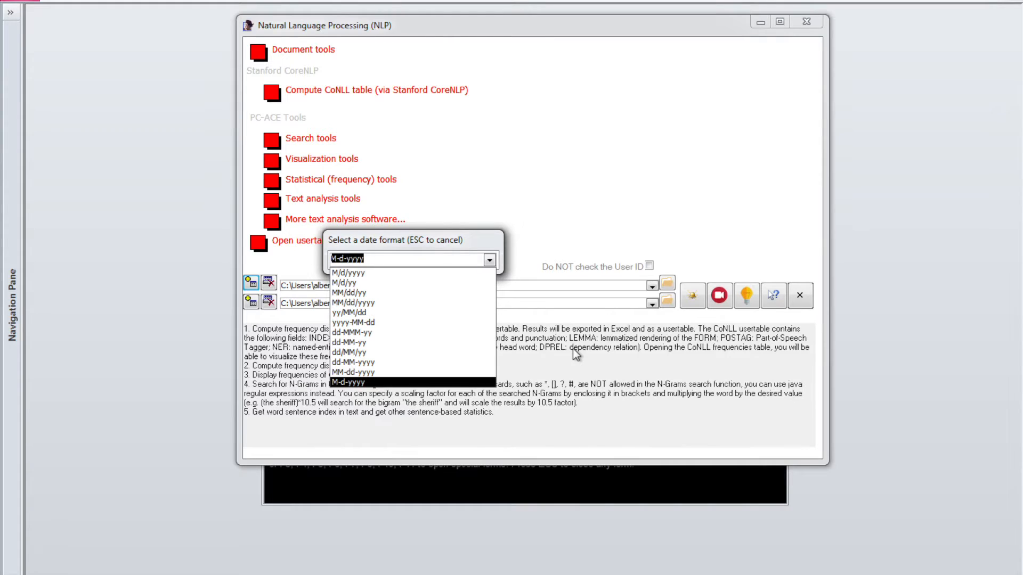
key(Up)
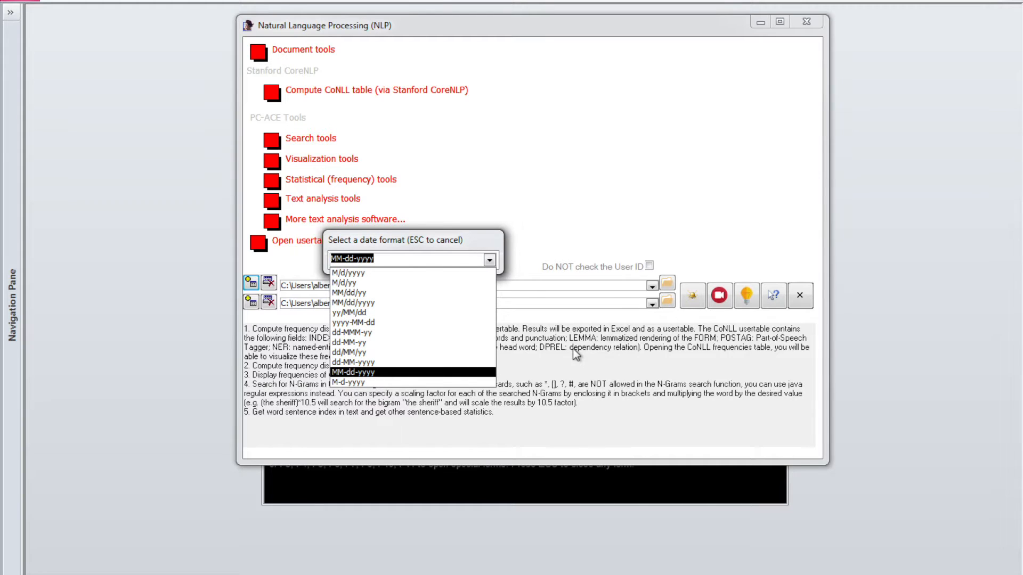
key(Return)
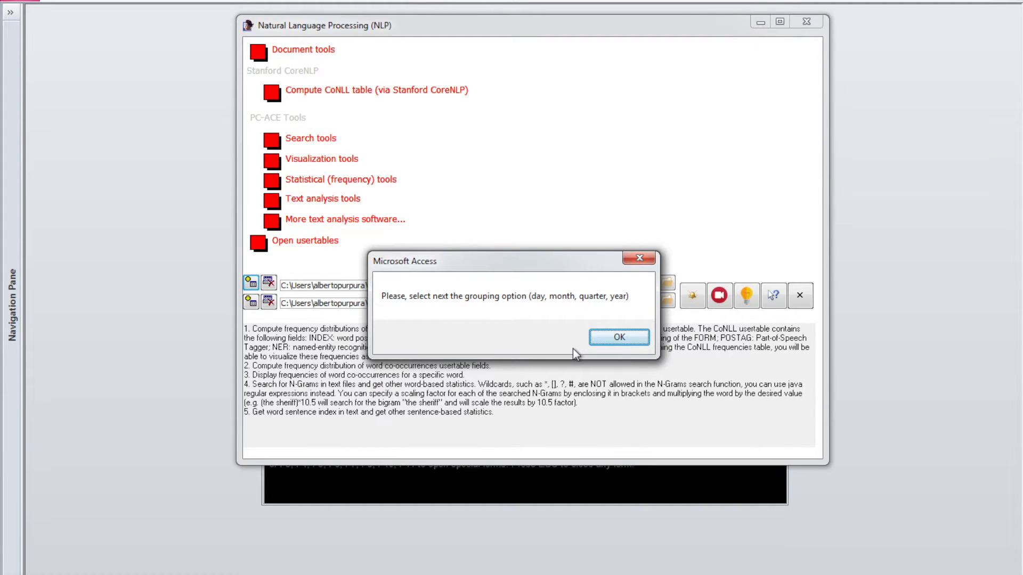
Run the N-Gram search grouped by month, and view and close the PC-ACE_Text statistics.csv file
key(Return)
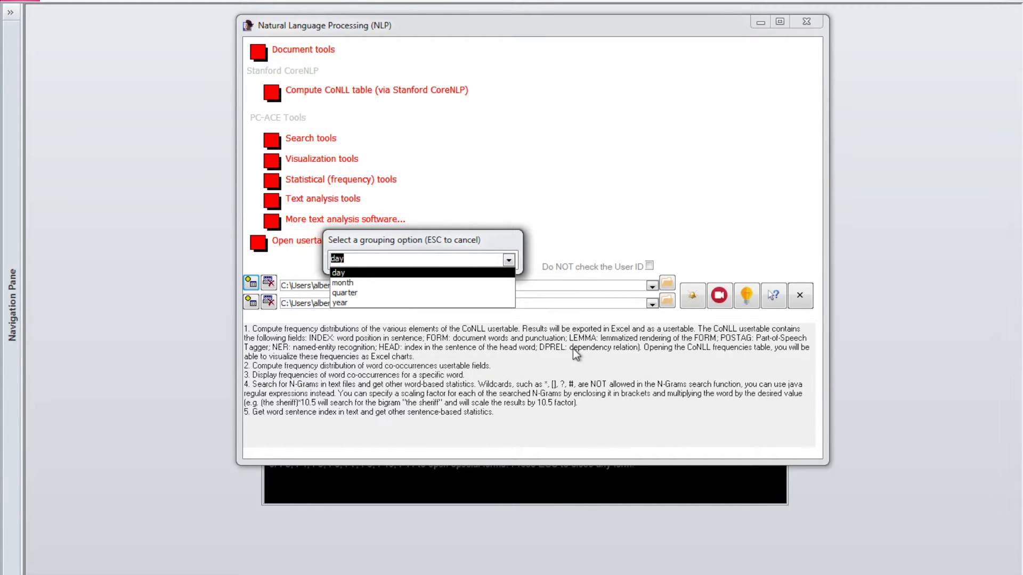
key(Down)
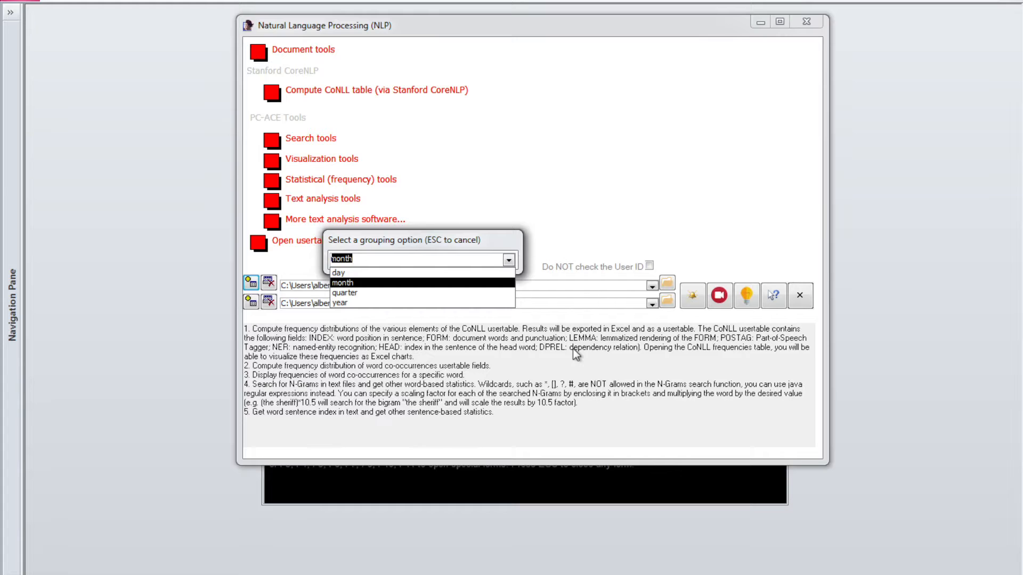
key(Return)
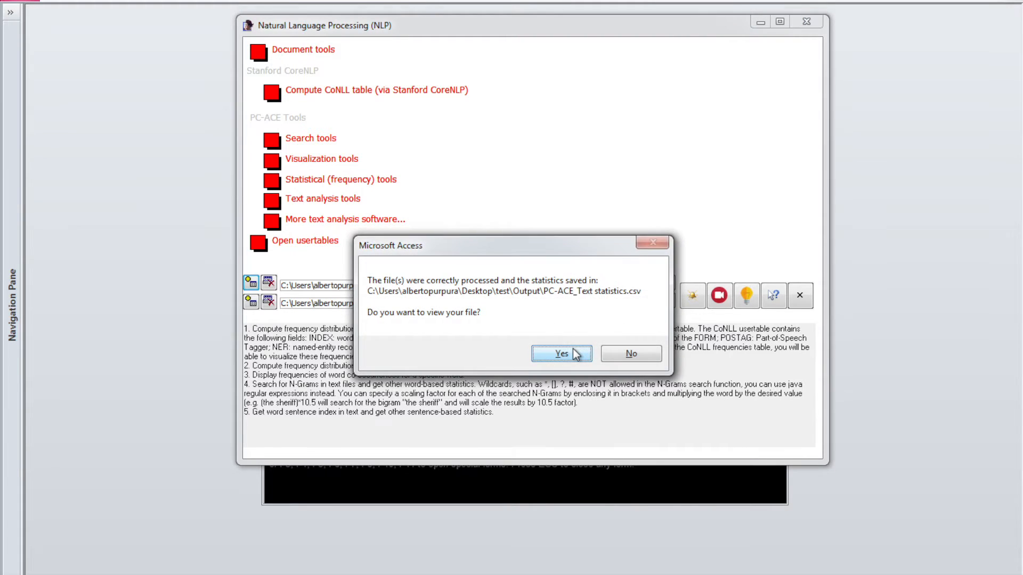
key(Return)
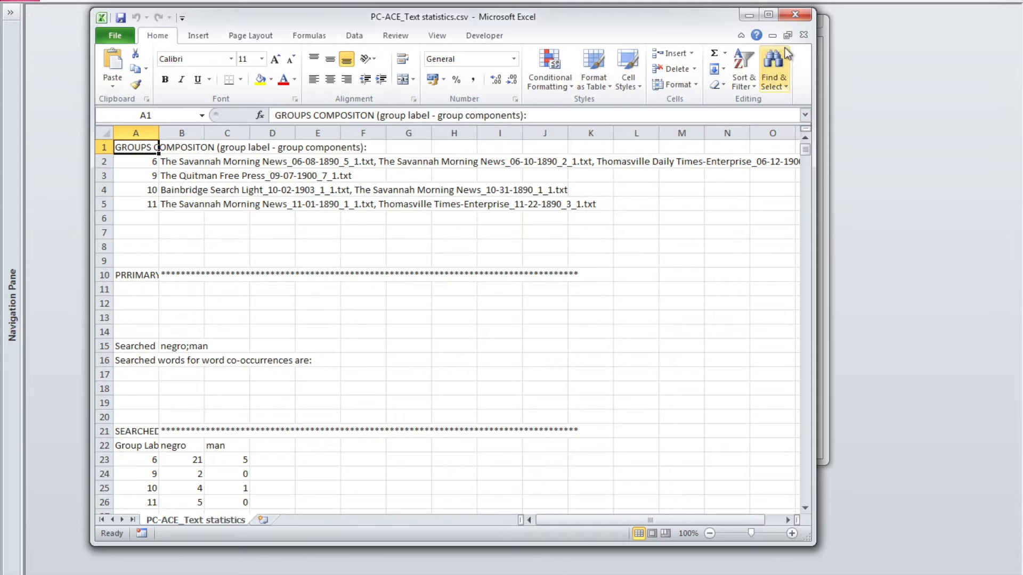
click(800, 18)
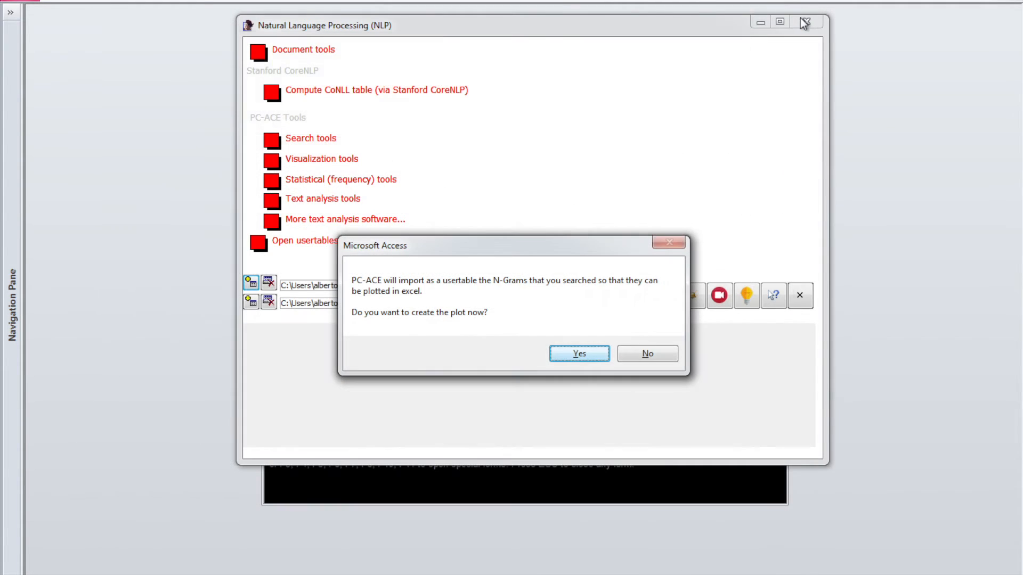
Create the Excel plot of the searched N-Grams as PC-ACE Output ExcelChart, overwriting the existing file
click(578, 354)
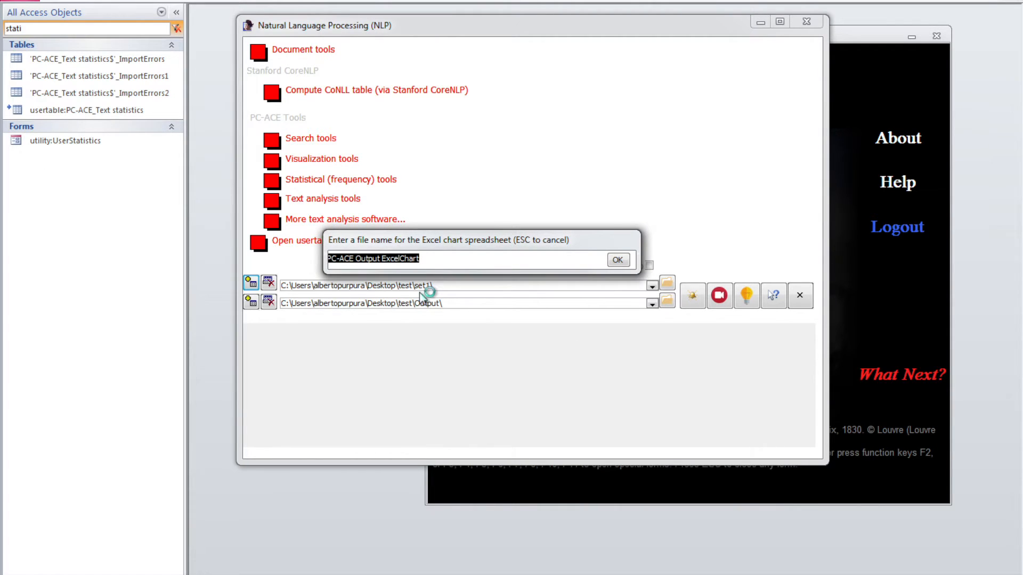
key(Return)
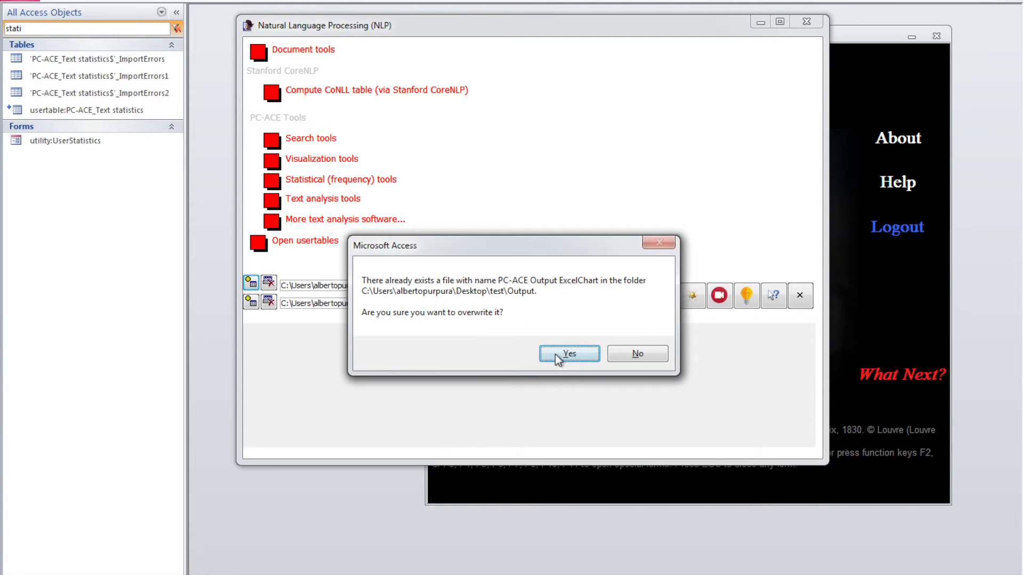
click(554, 353)
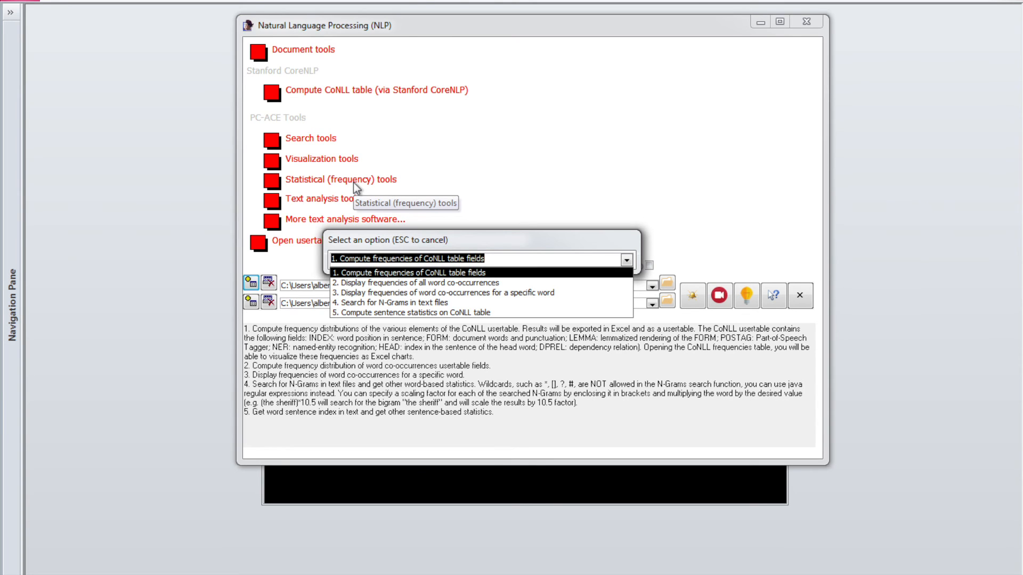
Compute sentence statistics on the Bainbridge Search Light_10-02-1903_1_1 CoNLL usertable without a word search, and view the statistics text file
click(379, 312)
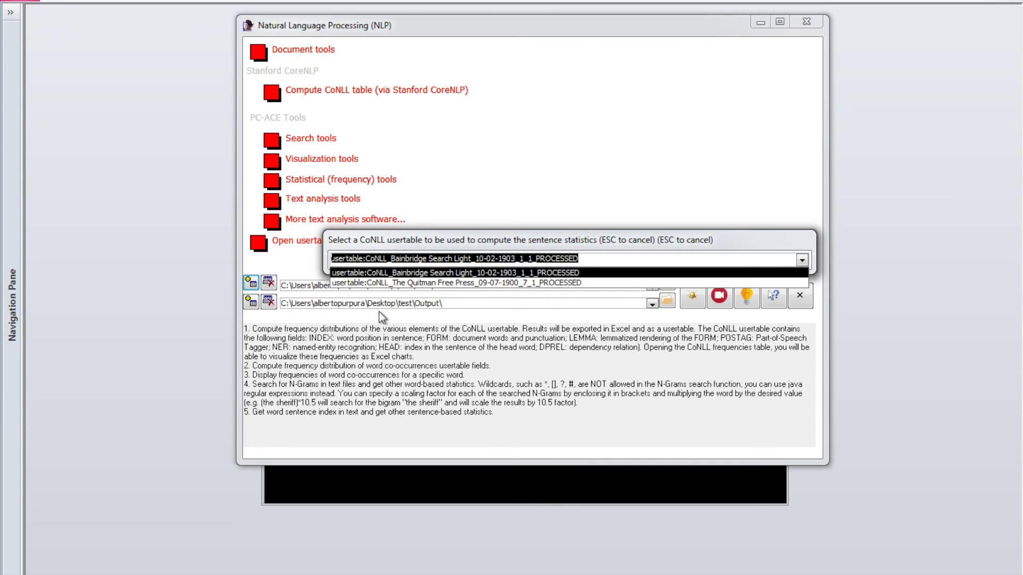
click(384, 273)
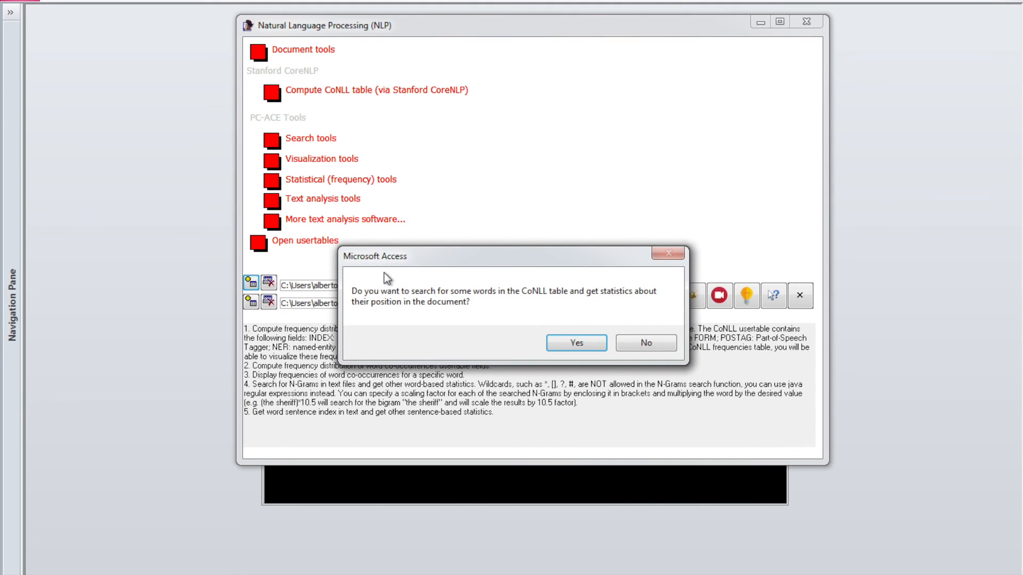
click(632, 341)
click(542, 360)
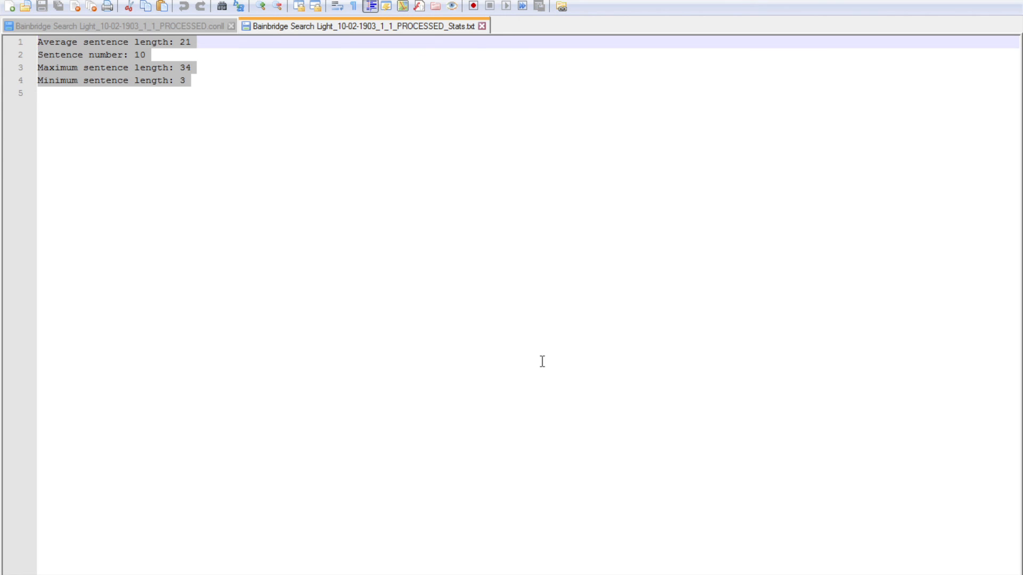
click(264, 56)
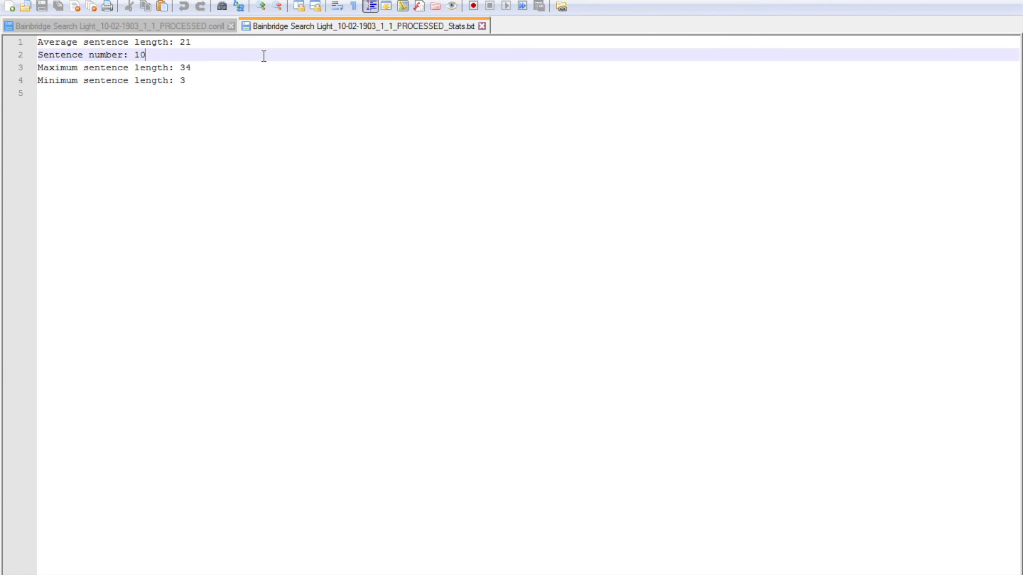